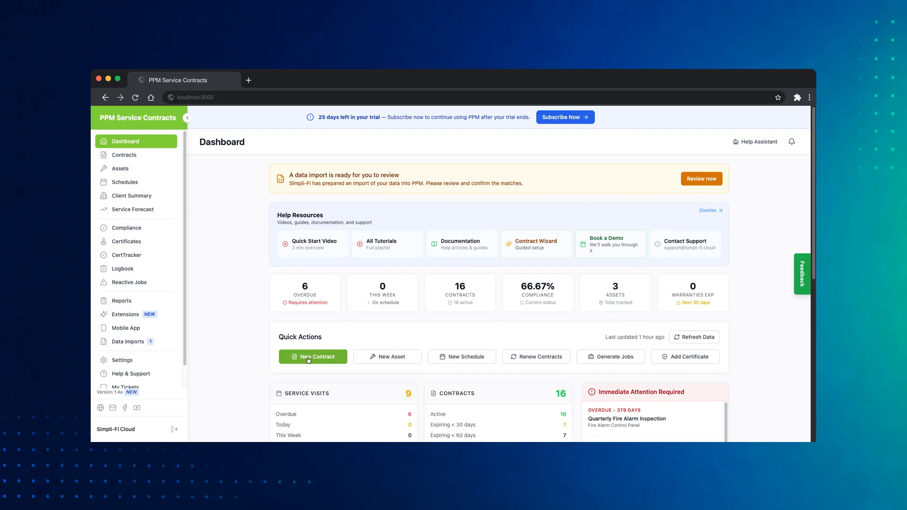
# Step: Start a new contract from the contracts list and name it Gold Service Plan
pyautogui.click(147, 160)
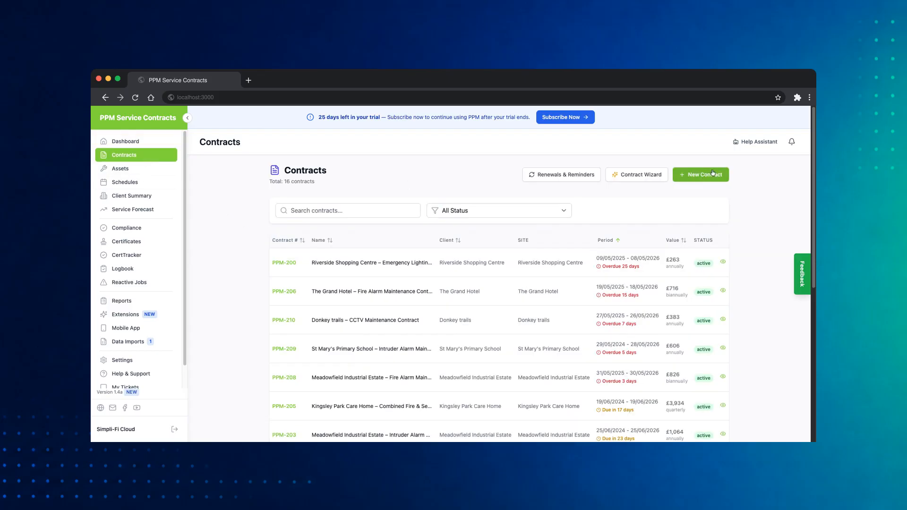
pyautogui.click(714, 174)
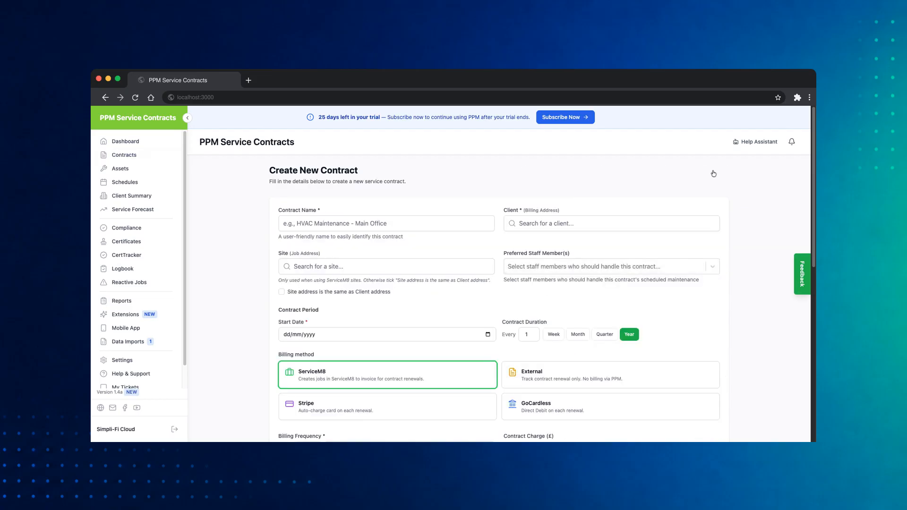
pyautogui.click(419, 225)
pyautogui.write('Gold Ser')
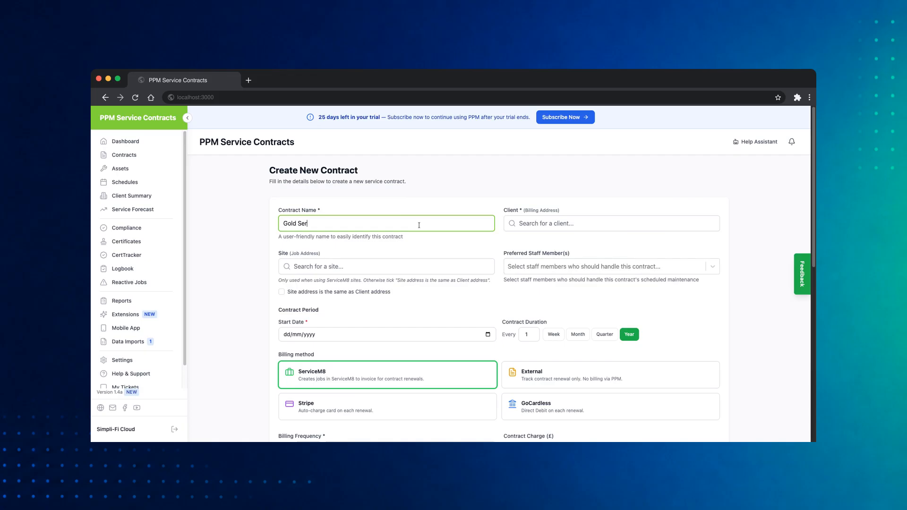
pyautogui.write('ice')
pyautogui.press('BackSpace')
pyautogui.press('BackSpace')
pyautogui.press('BackSpace')
pyautogui.write('vice Plan')
# Step: Assign the client Joker Supplies to the contract and mark the site address as the same as the client address
pyautogui.click(576, 220)
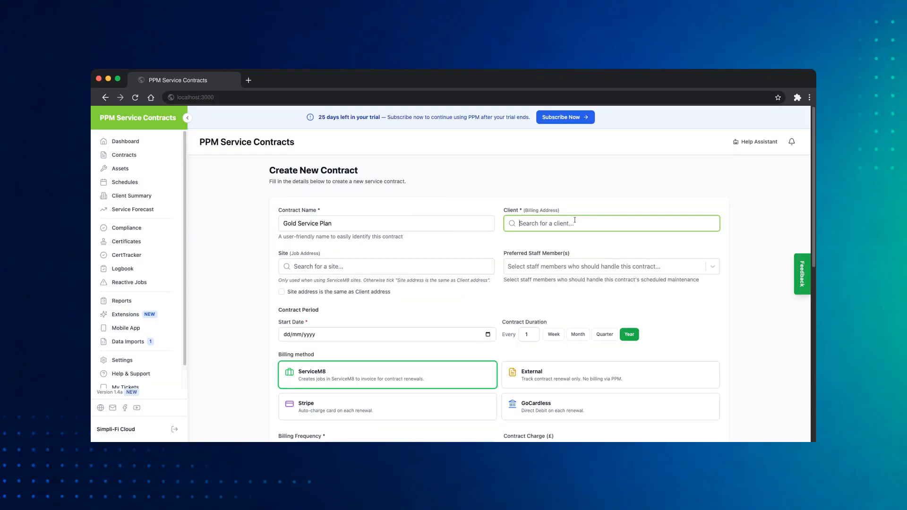
pyautogui.write('joker')
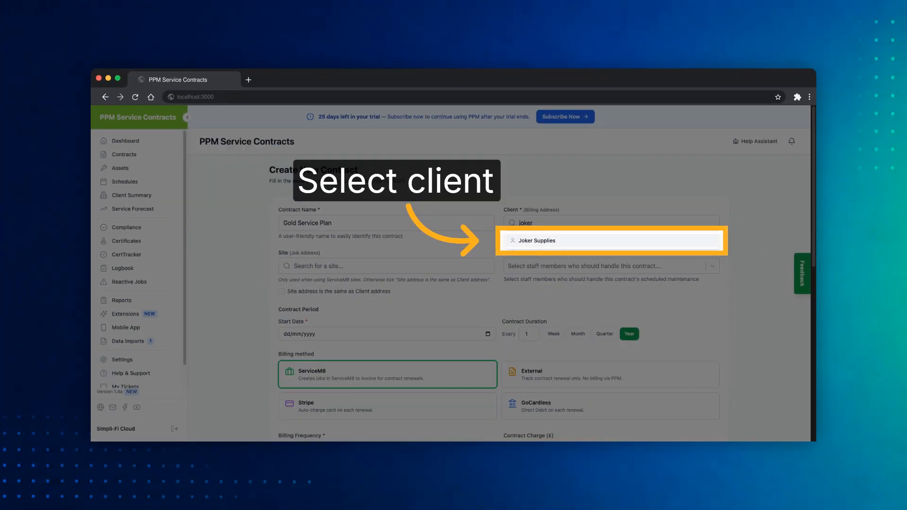
pyautogui.click(537, 241)
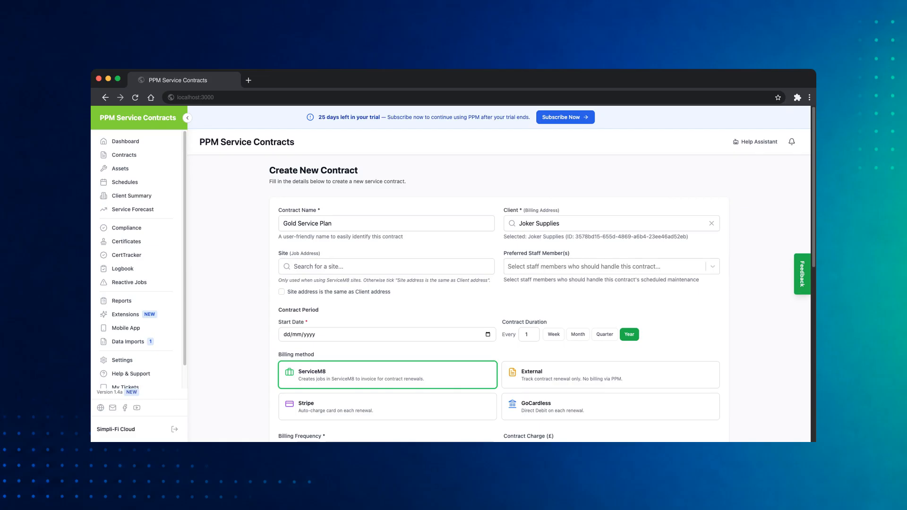
pyautogui.click(282, 292)
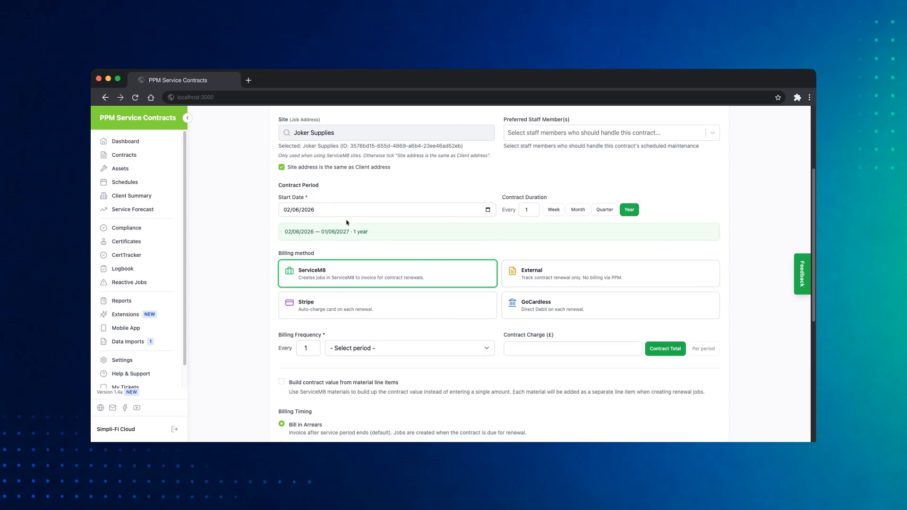
# Step: Set the billing frequency to every 1 year and the contract charge to £100
pyautogui.click(444, 349)
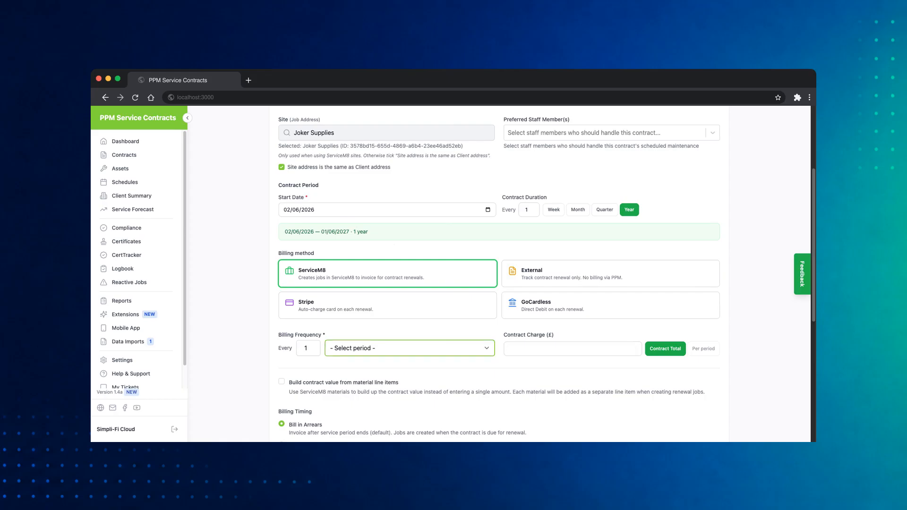
pyautogui.press('y')
pyautogui.click(556, 350)
pyautogui.write('100')
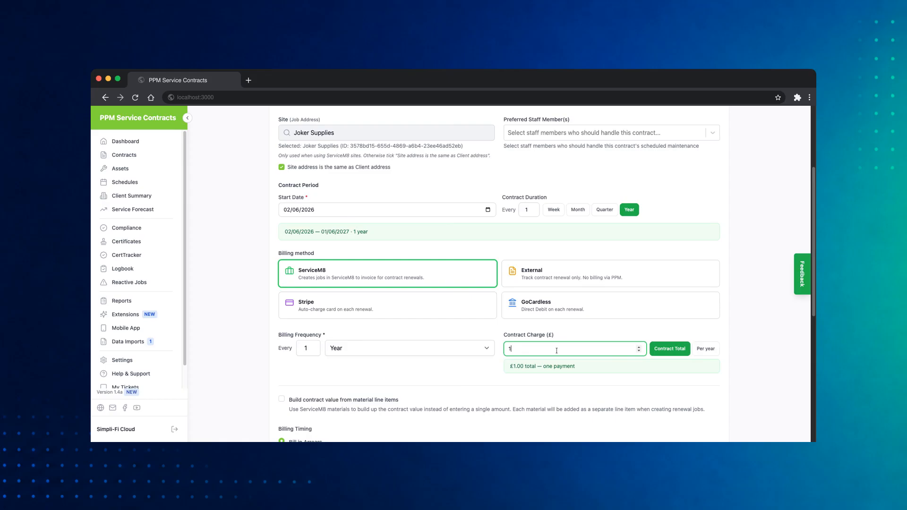
pyautogui.click(375, 375)
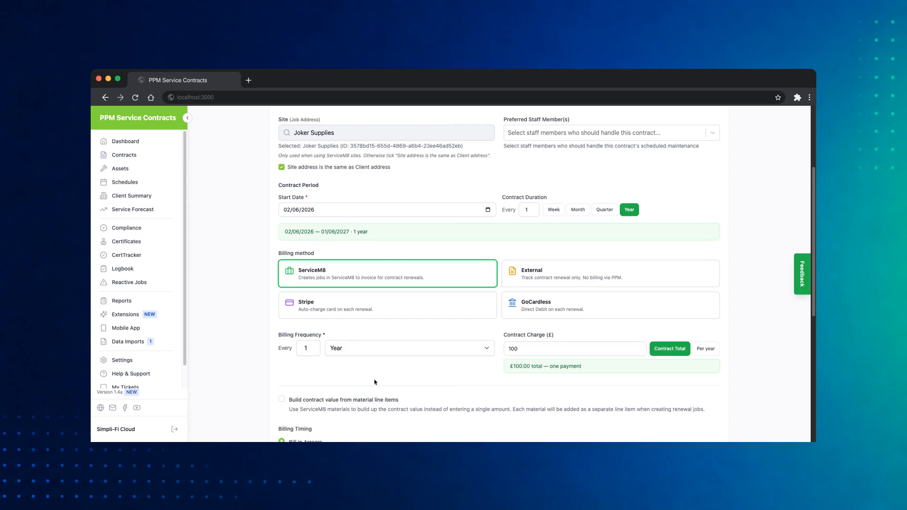
# Step: Enable renewal reminder emails to clients and choose the client's primary contact as the recipient
pyautogui.scroll(-1, 333, 373)
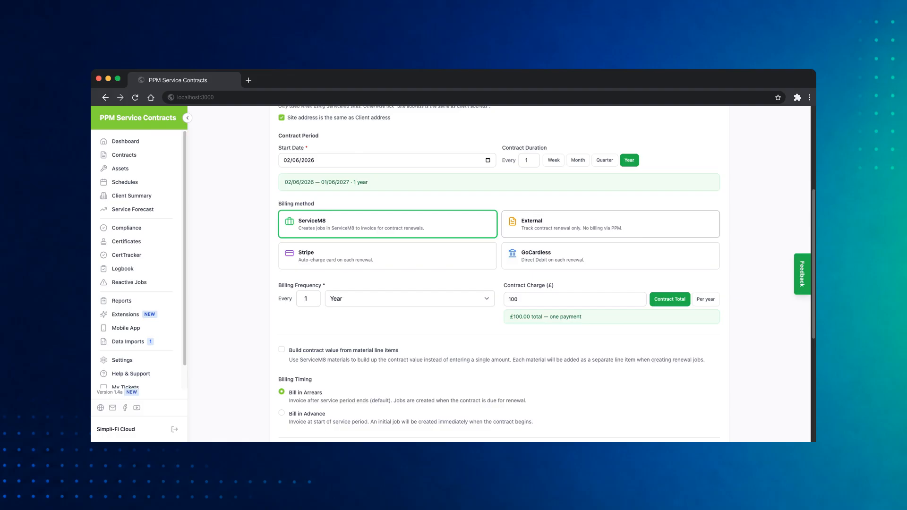
pyautogui.scroll(-4, 308, 272)
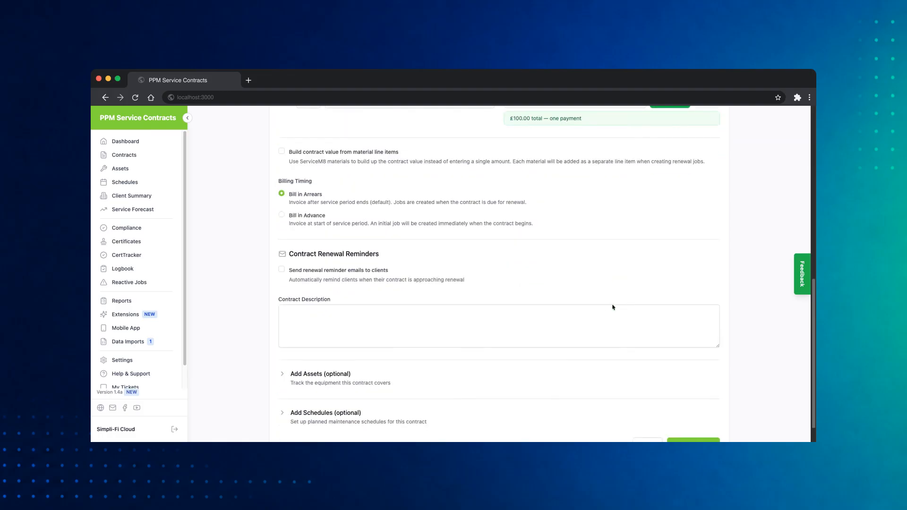
pyautogui.click(332, 271)
pyautogui.scroll(-2, 329, 298)
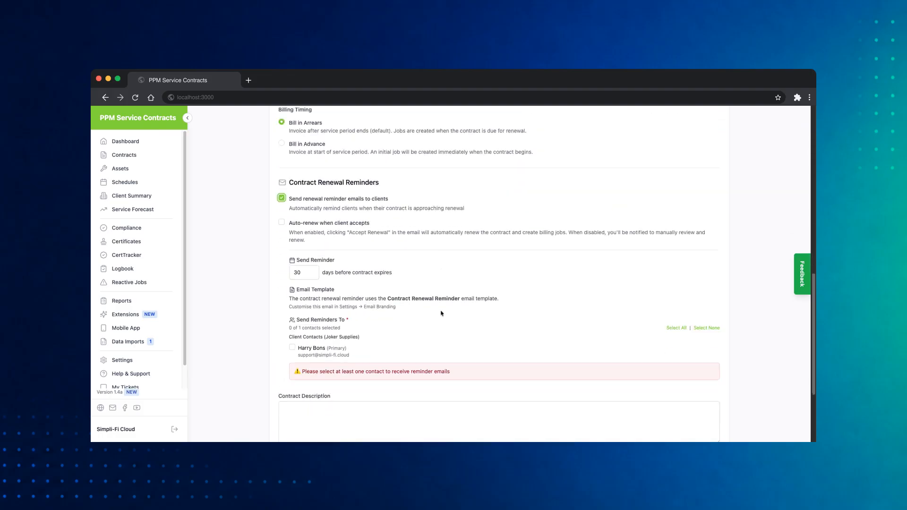
pyautogui.click(316, 318)
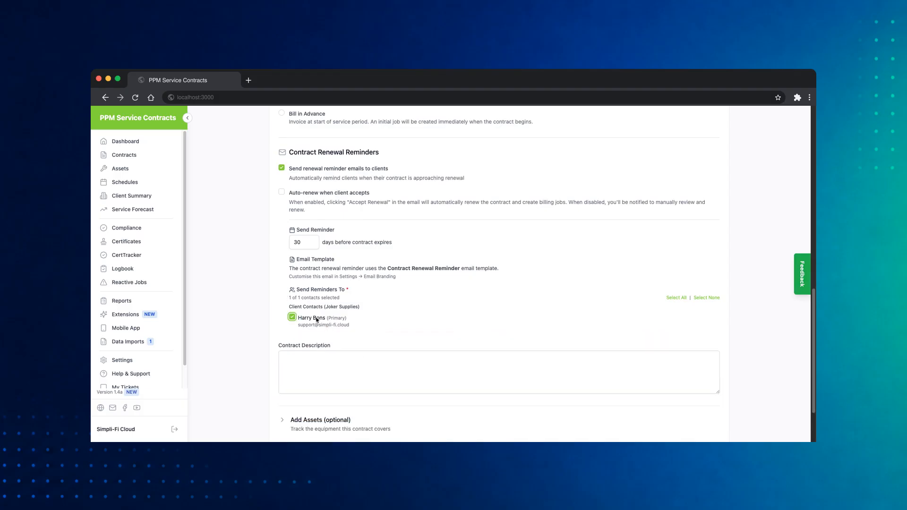
pyautogui.click(306, 244)
# Step: Add an asset named Intruder Alarm with the type Security System to the contract
pyautogui.scroll(-3, 396, 290)
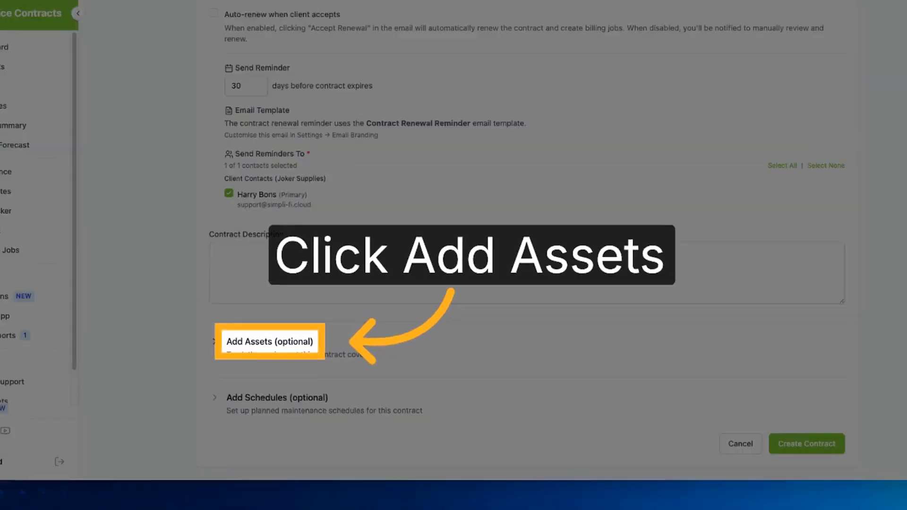
pyautogui.click(161, 334)
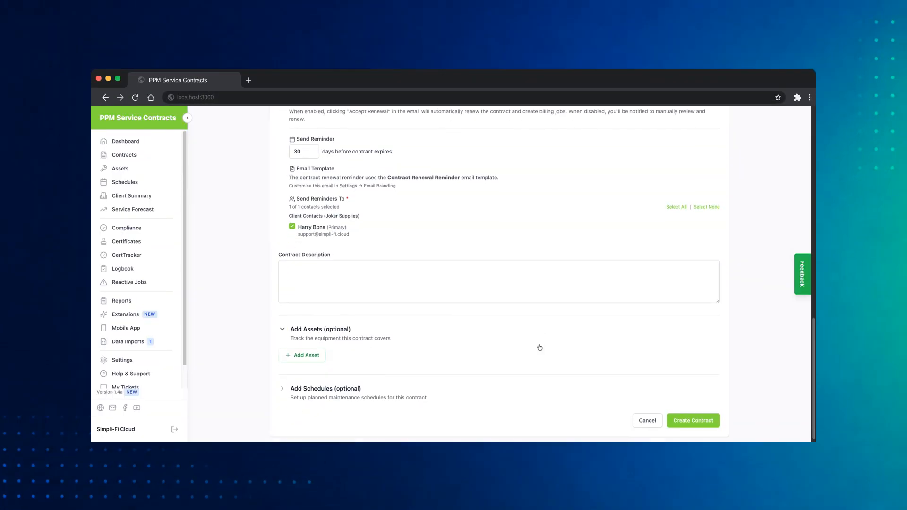
pyautogui.click(312, 356)
pyautogui.scroll(-3, 481, 348)
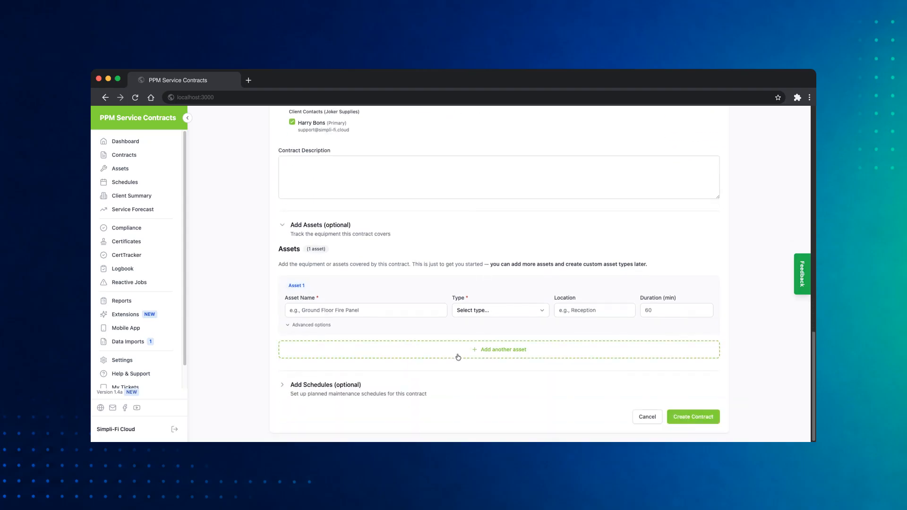
pyautogui.click(348, 316)
pyautogui.write('I')
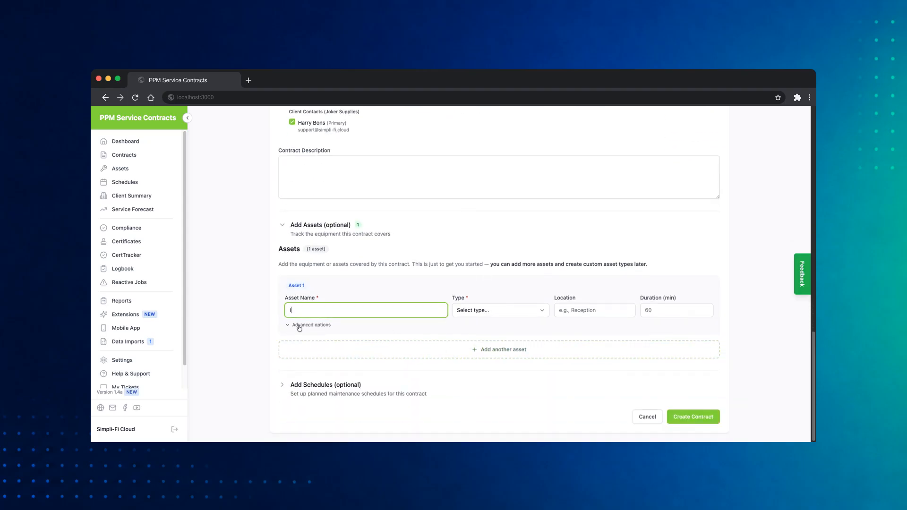
pyautogui.write('ntruder Alarm')
pyautogui.click(486, 313)
pyautogui.click(506, 306)
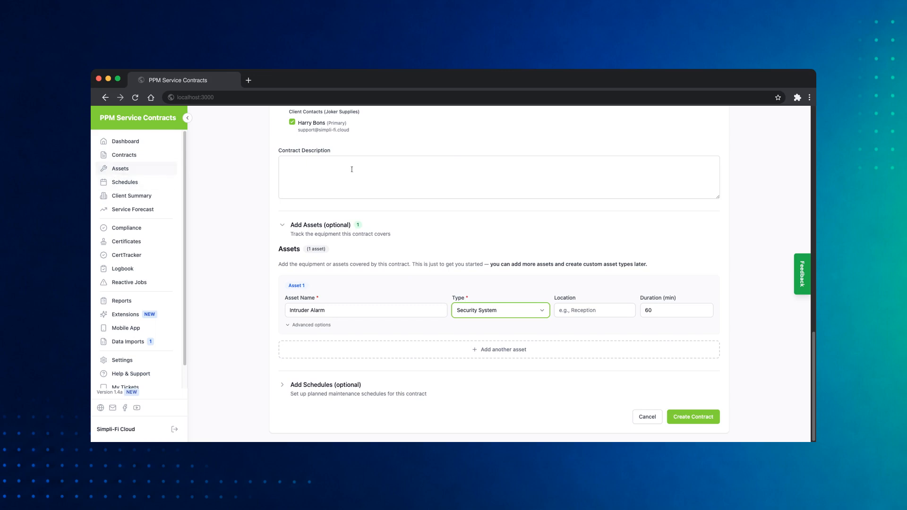
# Step: Set the asset's location to Loft Space and its duration to 30 minutes, and check its advanced options
pyautogui.click(626, 311)
pyautogui.write('L')
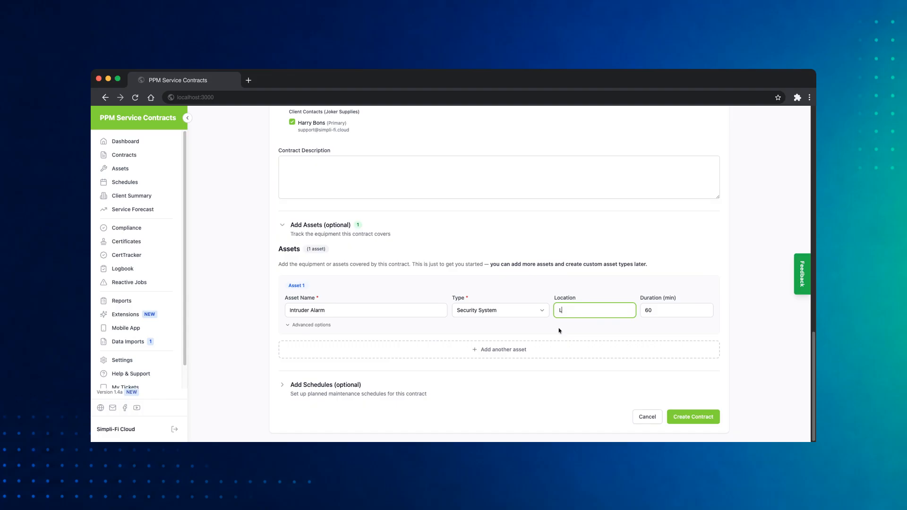
pyautogui.write('oft Space')
pyautogui.press('Tab')
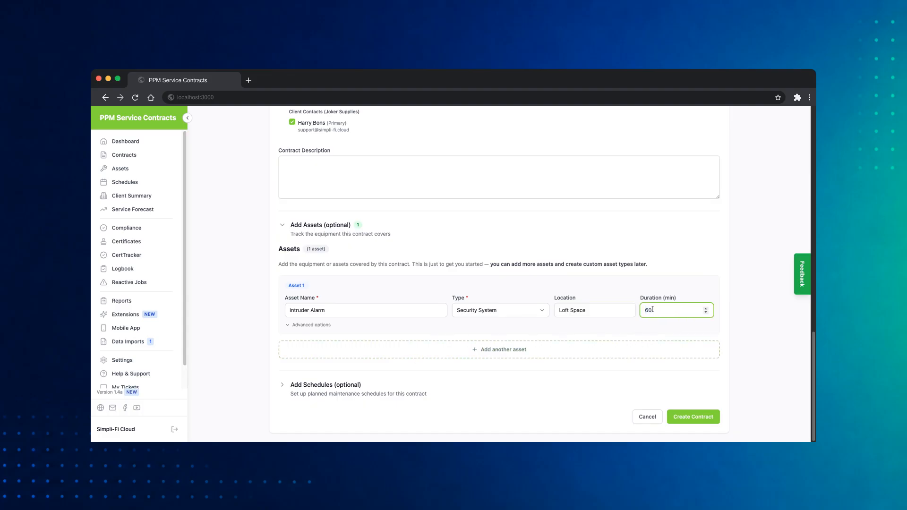
pyautogui.write('30')
pyautogui.click(668, 290)
pyautogui.click(671, 310)
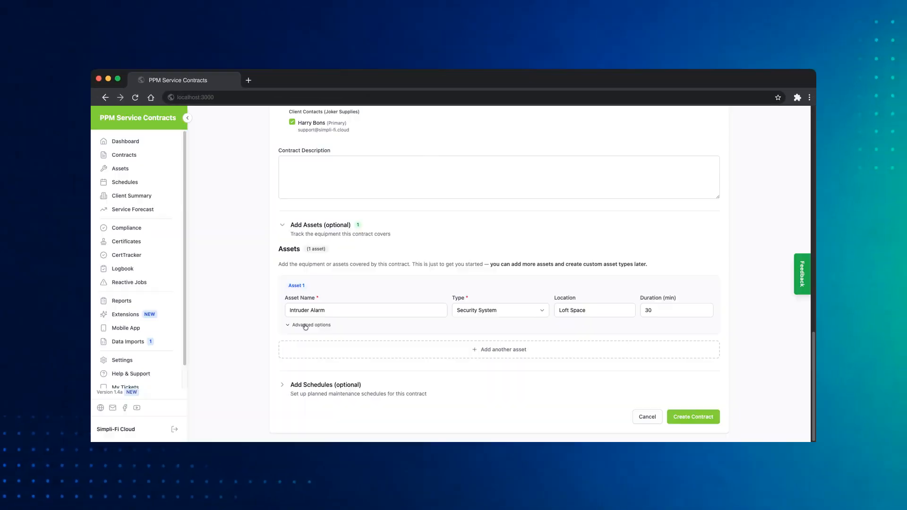
pyautogui.click(203, 318)
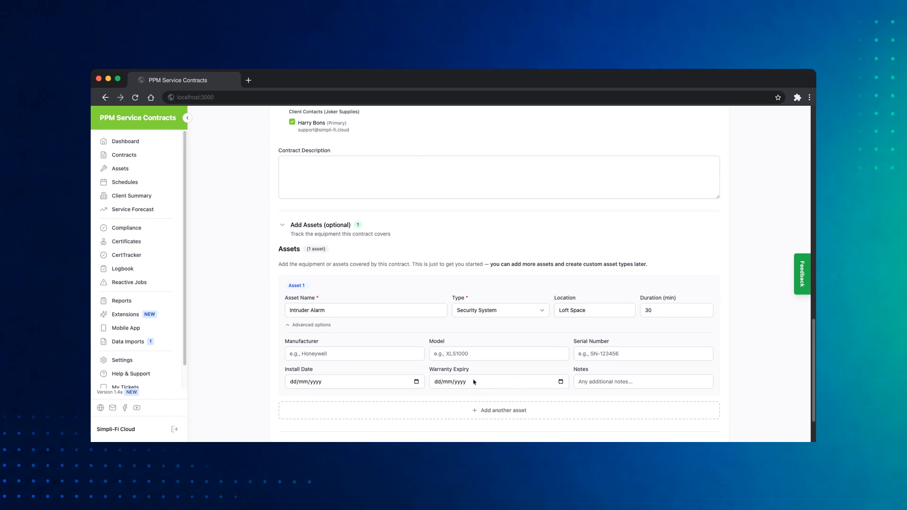
pyautogui.click(321, 327)
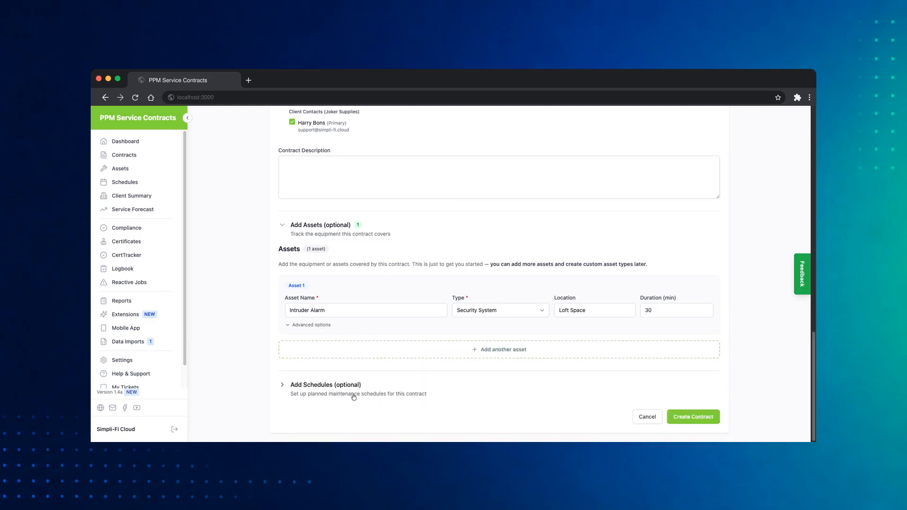
# Step: Add a maintenance schedule to the contract based on the Annual Equipment Service template
pyautogui.click(336, 386)
pyautogui.scroll(-1, 378, 382)
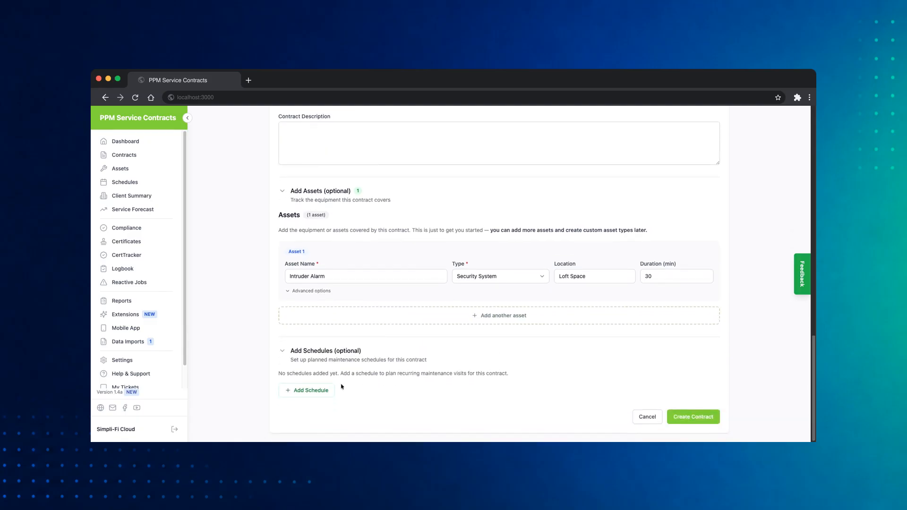
pyautogui.click(315, 390)
pyautogui.scroll(-5, 389, 388)
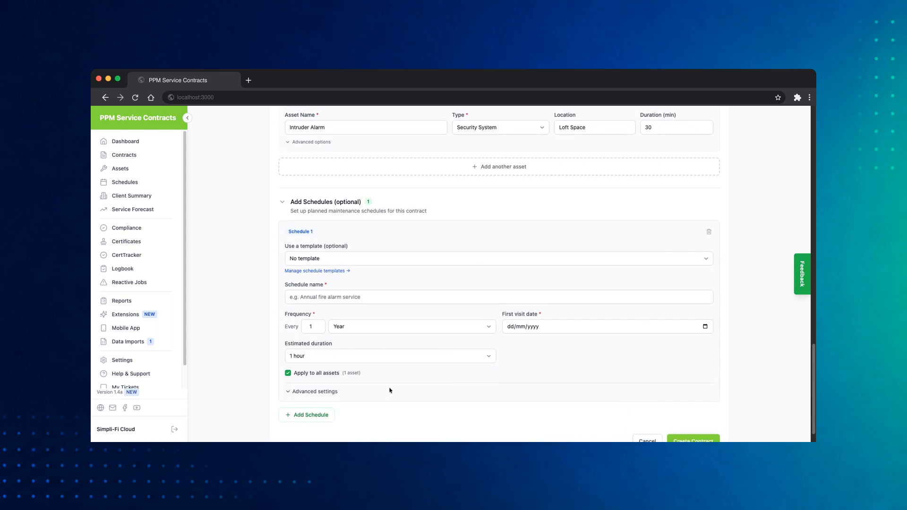
pyautogui.click(373, 237)
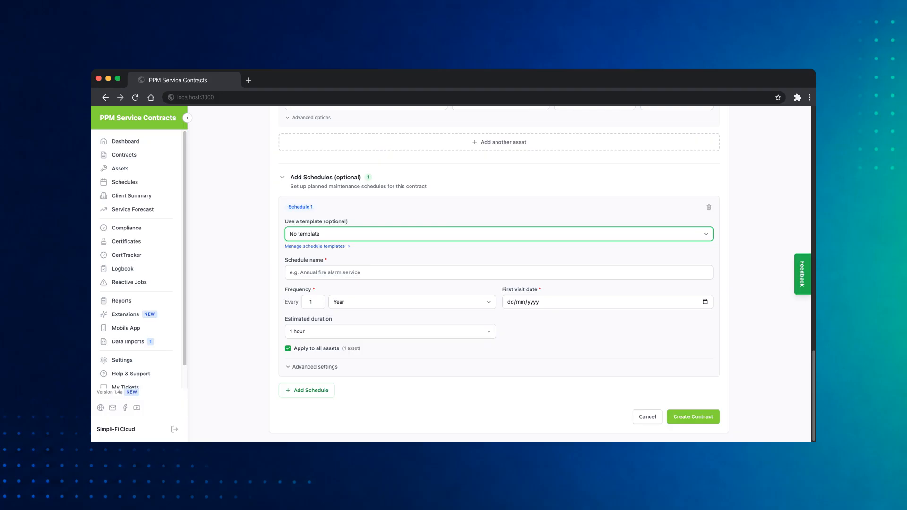
pyautogui.click(381, 243)
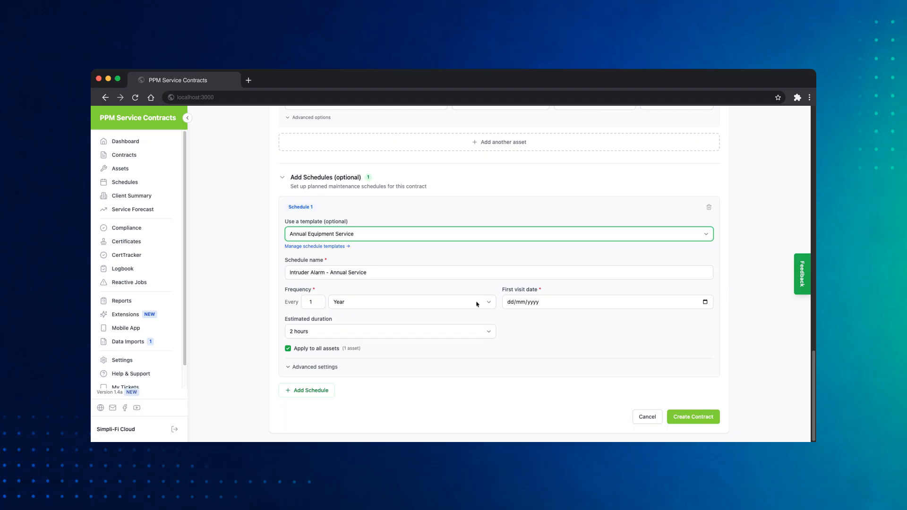
# Step: Set the schedule's first visit date to 02/06/2027 and apply the schedule to all assets
pyautogui.click(707, 304)
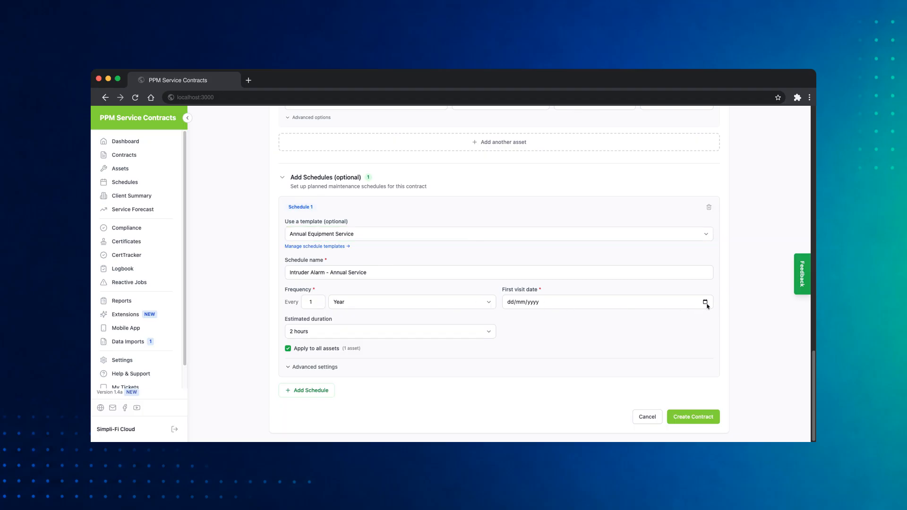
pyautogui.click(584, 412)
pyautogui.click(534, 303)
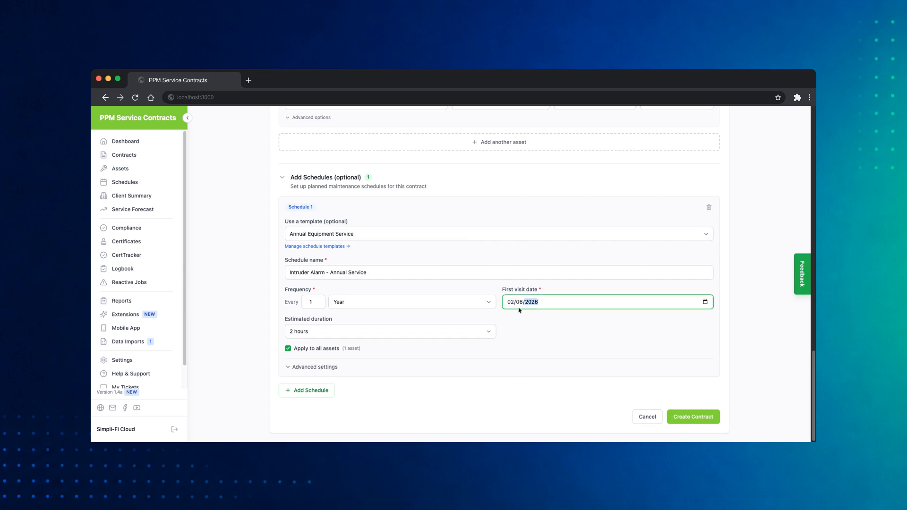
pyautogui.write('20278')
pyautogui.press('BackSpace')
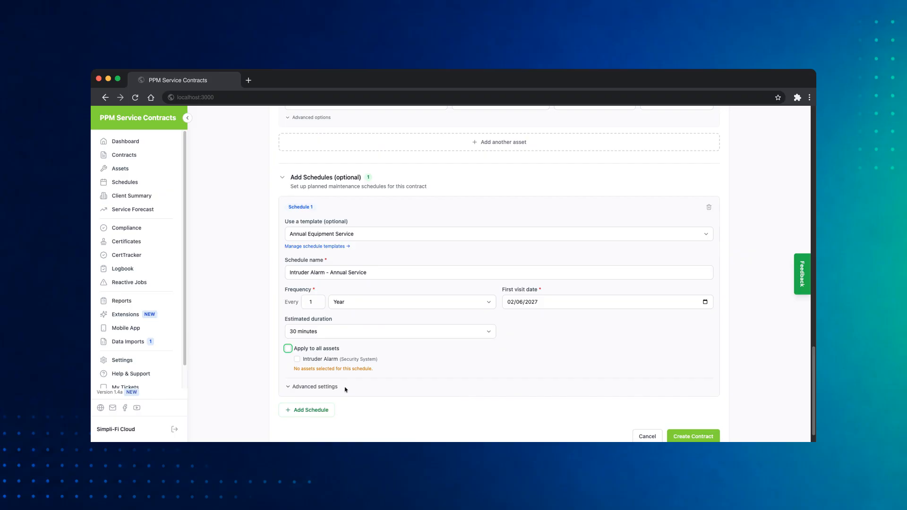
pyautogui.click(316, 349)
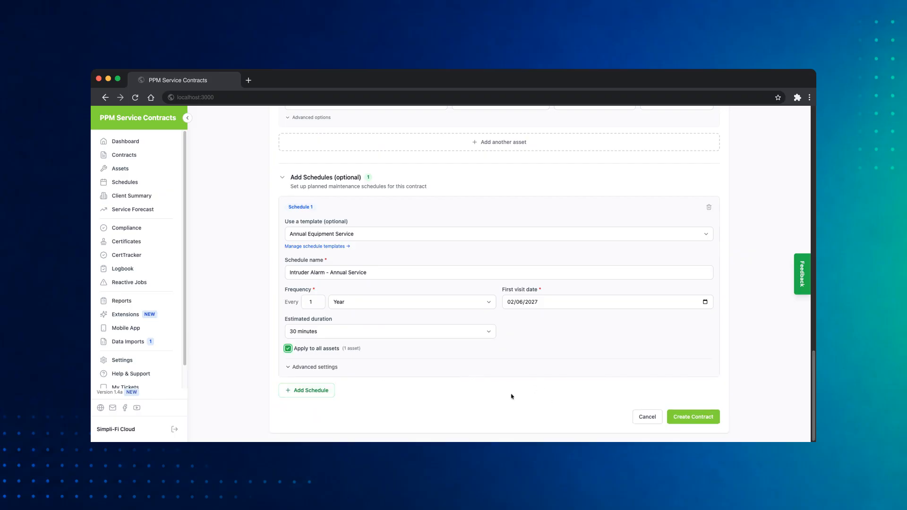
# Step: Expand the schedule's advanced settings and review its category, badges, task checklist, job description, reminder and billing options
pyautogui.click(322, 368)
pyautogui.scroll(-4, 326, 302)
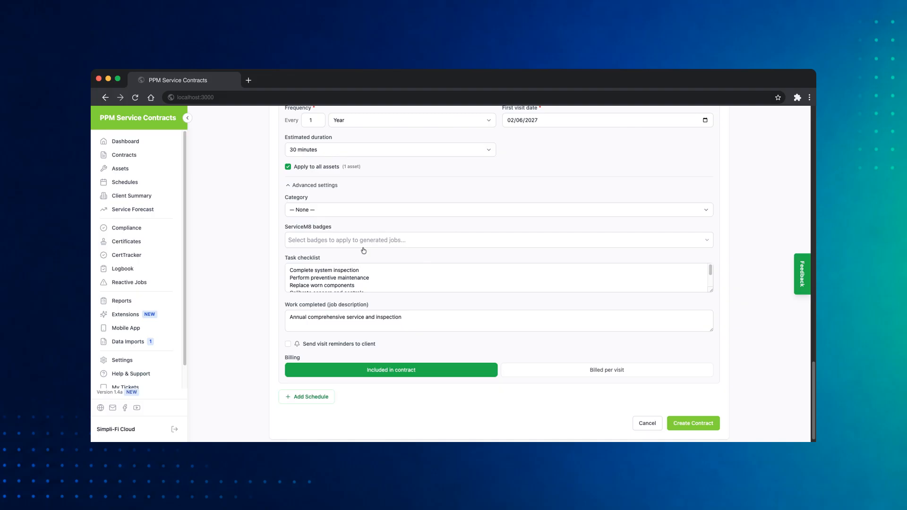
pyautogui.scroll(4, 364, 251)
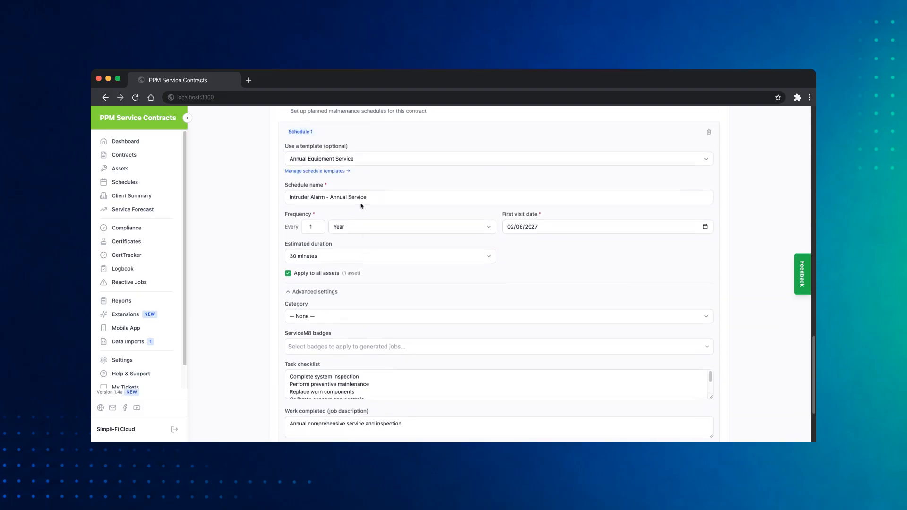
pyautogui.scroll(-2, 384, 278)
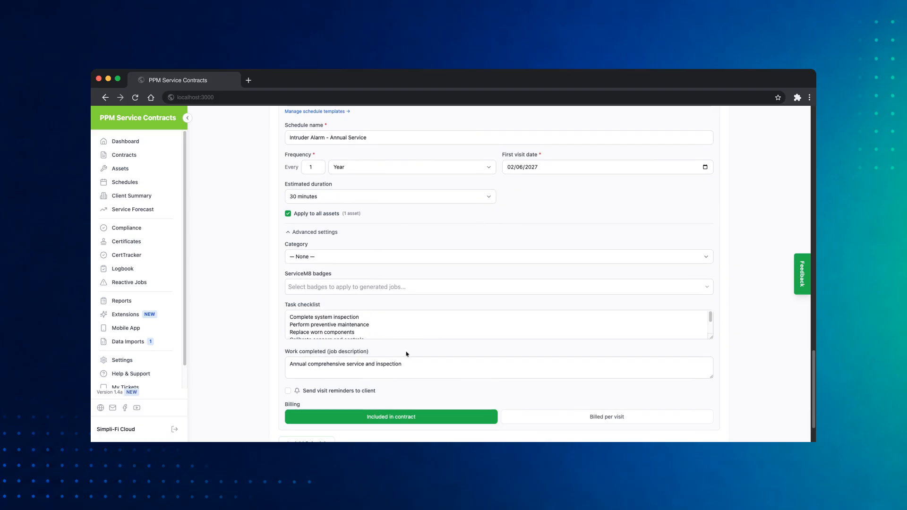
# Step: Create the Gold Service Plan contract from the completed form and view its contract details
pyautogui.scroll(-2, 407, 354)
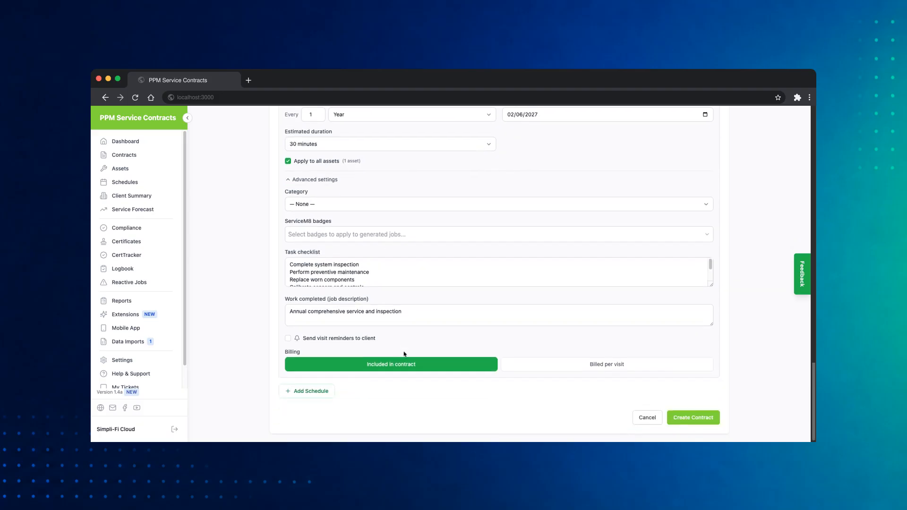
pyautogui.click(694, 418)
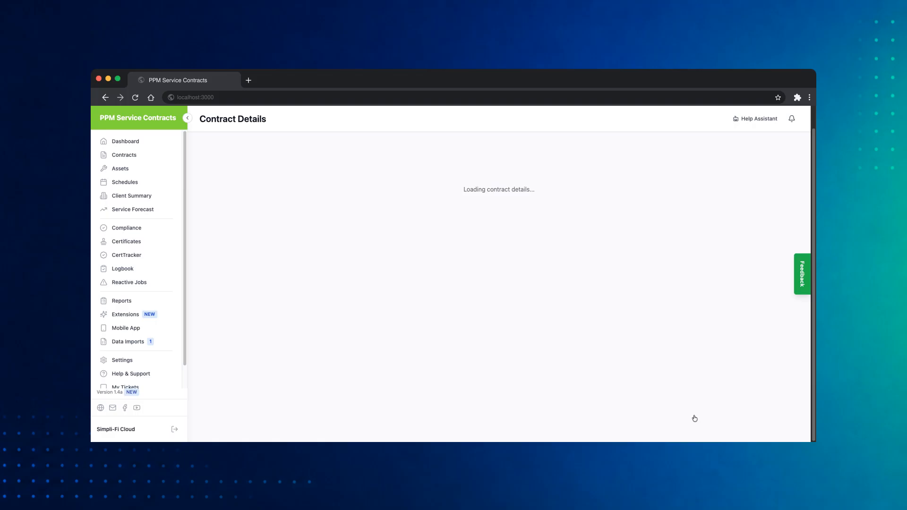
pyautogui.scroll(3, 444, 273)
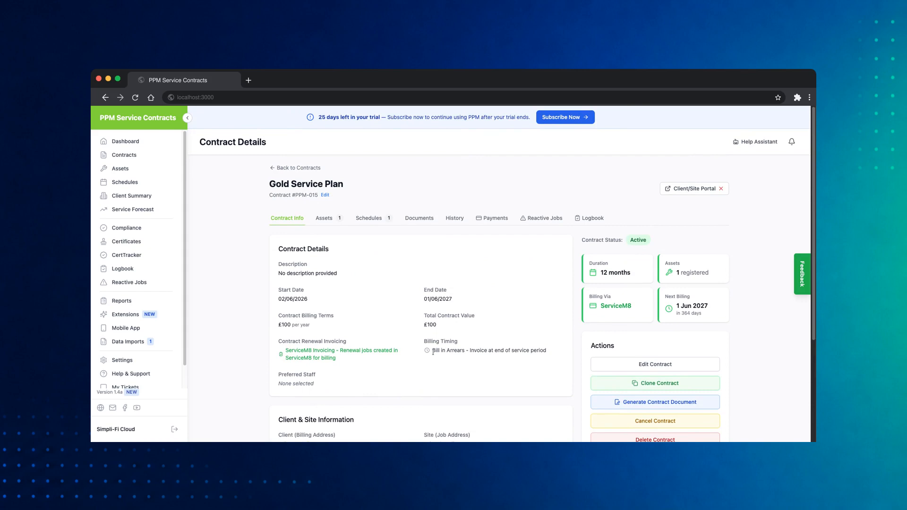
# Step: Check the contract's linked assets and maintenance schedules, and review the full details of the Intruder Alarm - Annual Service schedule
pyautogui.click(325, 219)
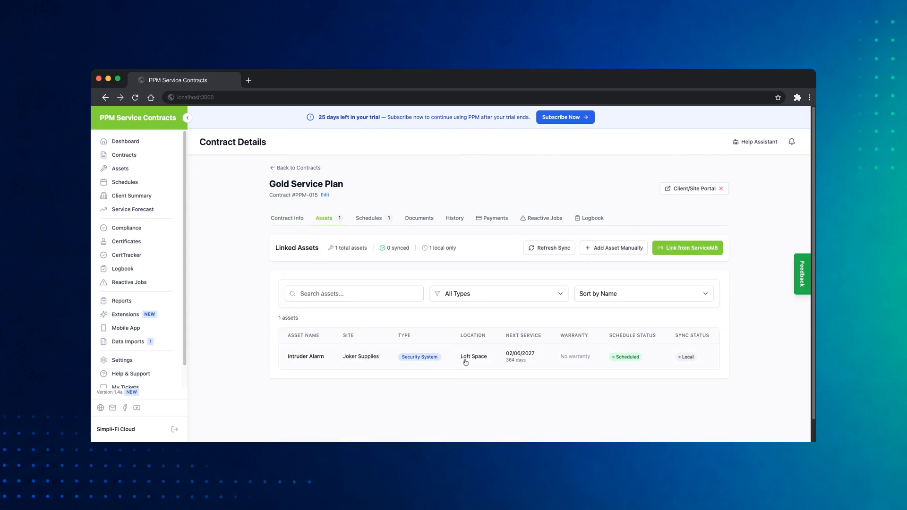
pyautogui.click(379, 222)
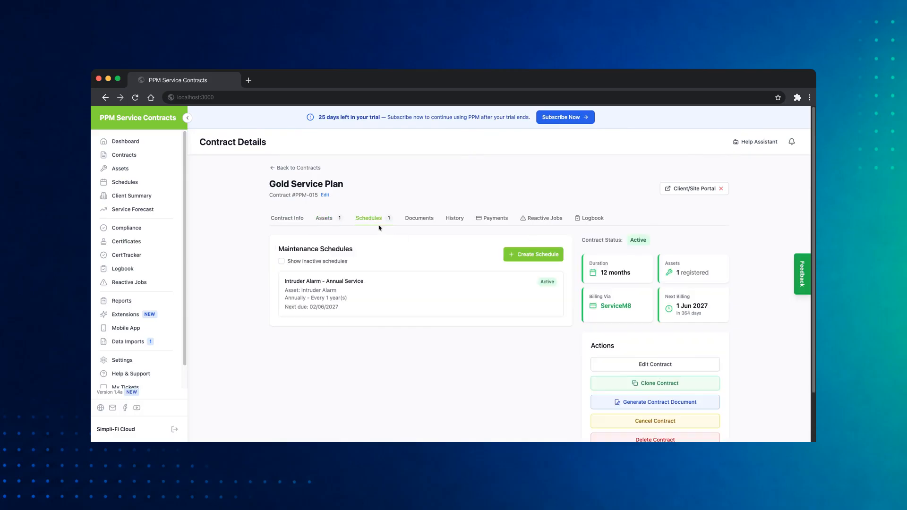
pyautogui.click(379, 311)
pyautogui.scroll(-5, 401, 324)
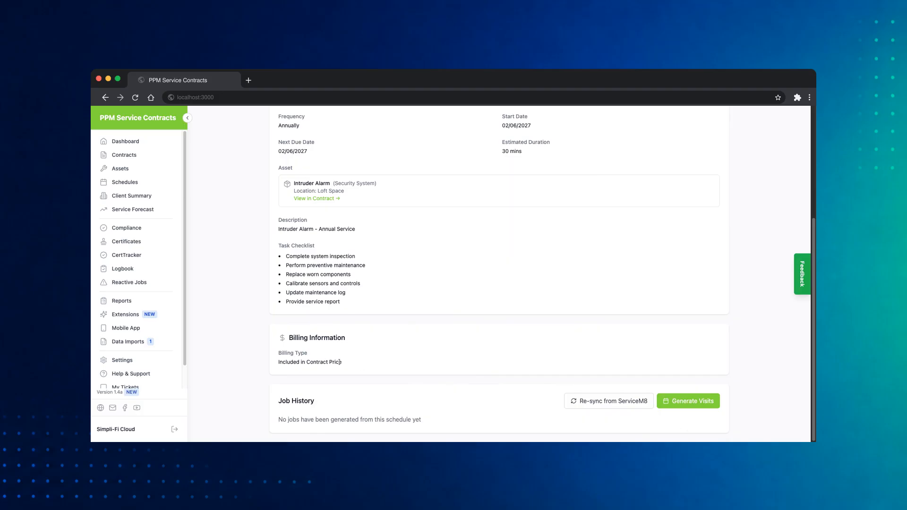
pyautogui.scroll(5, 340, 362)
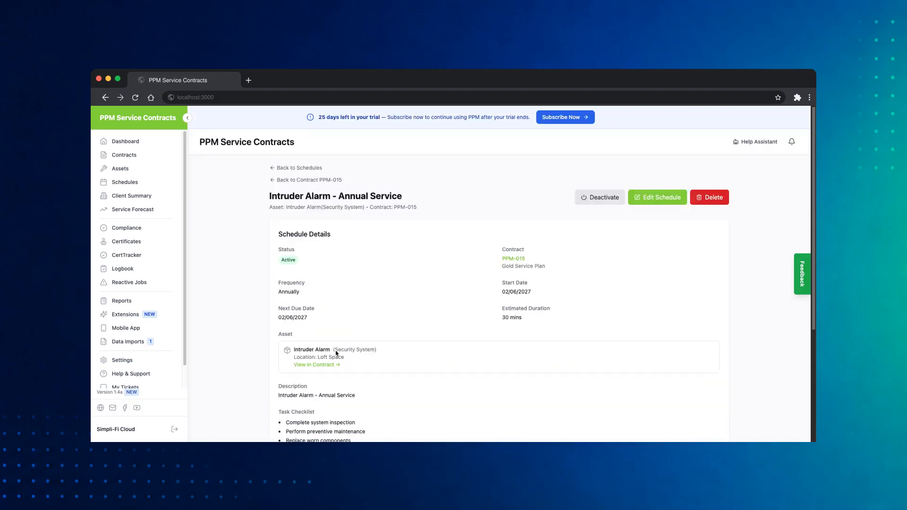
# Step: Return to the contract and review its billing details, client and site information, renewal reminder settings and available actions
pyautogui.click(302, 182)
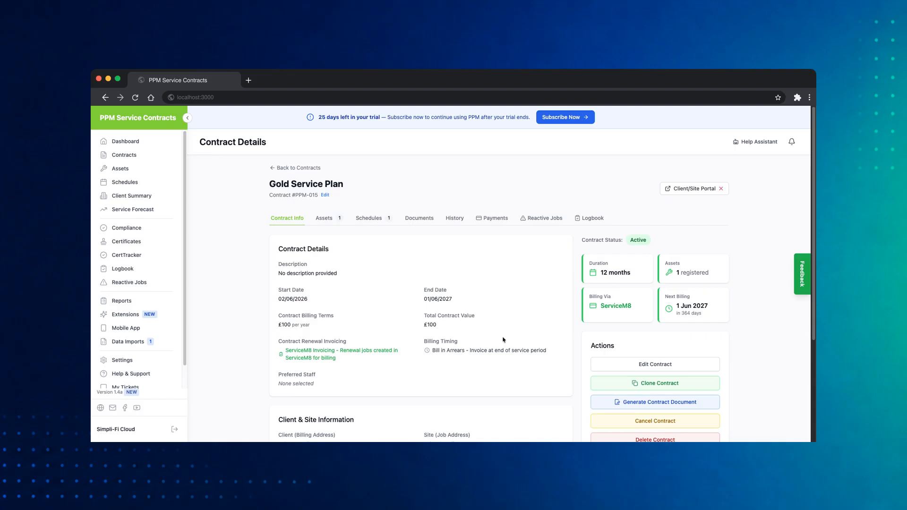
pyautogui.scroll(-2, 671, 310)
pyautogui.click(676, 307)
pyautogui.scroll(-10, 461, 362)
pyautogui.scroll(-2, 460, 362)
pyautogui.click(651, 419)
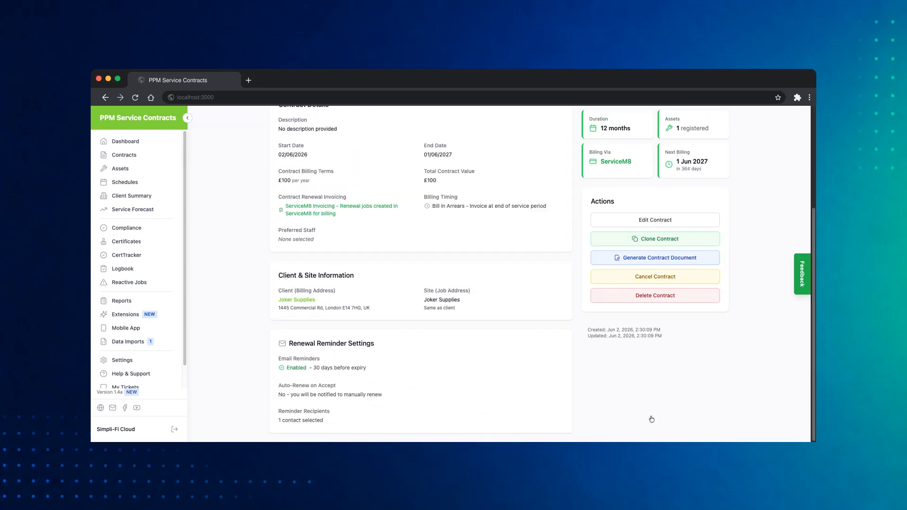
pyautogui.scroll(3, 561, 280)
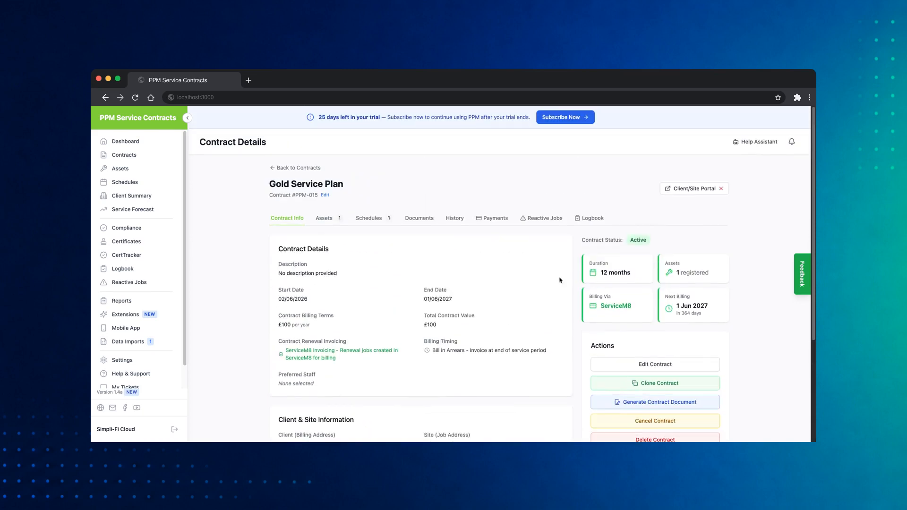